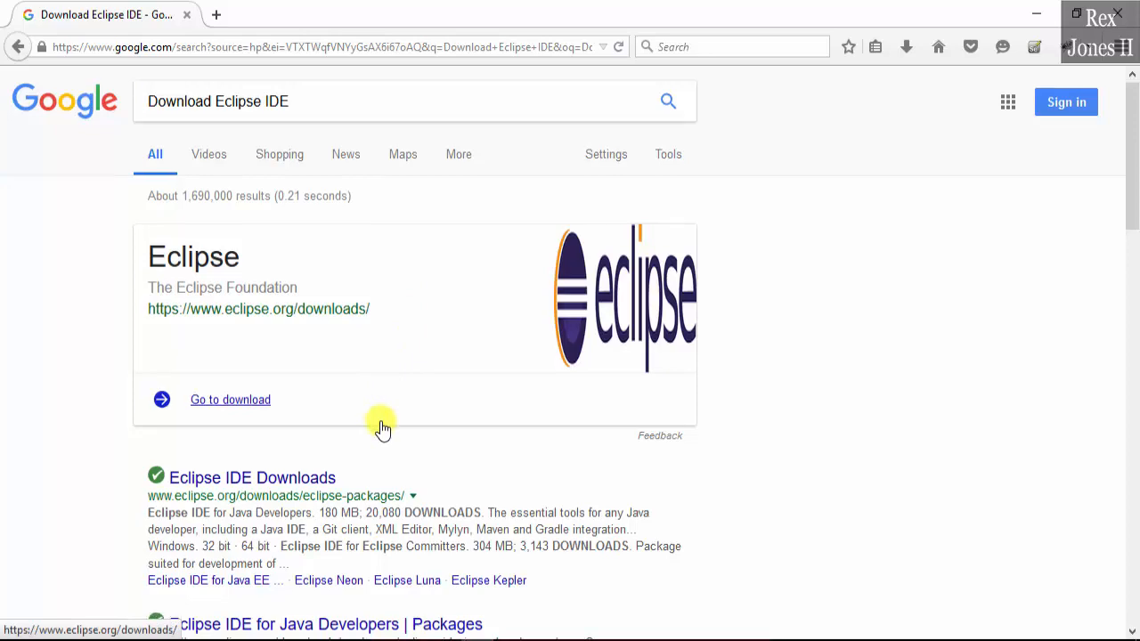
Download the 64-bit Eclipse Oxygen installer, eclipse-inst-win64.exe, from eclipse.org and save the file.
{"action": "scroll", "coordinate": [381, 426], "scroll_direction": "down", "scroll_amount": 3}
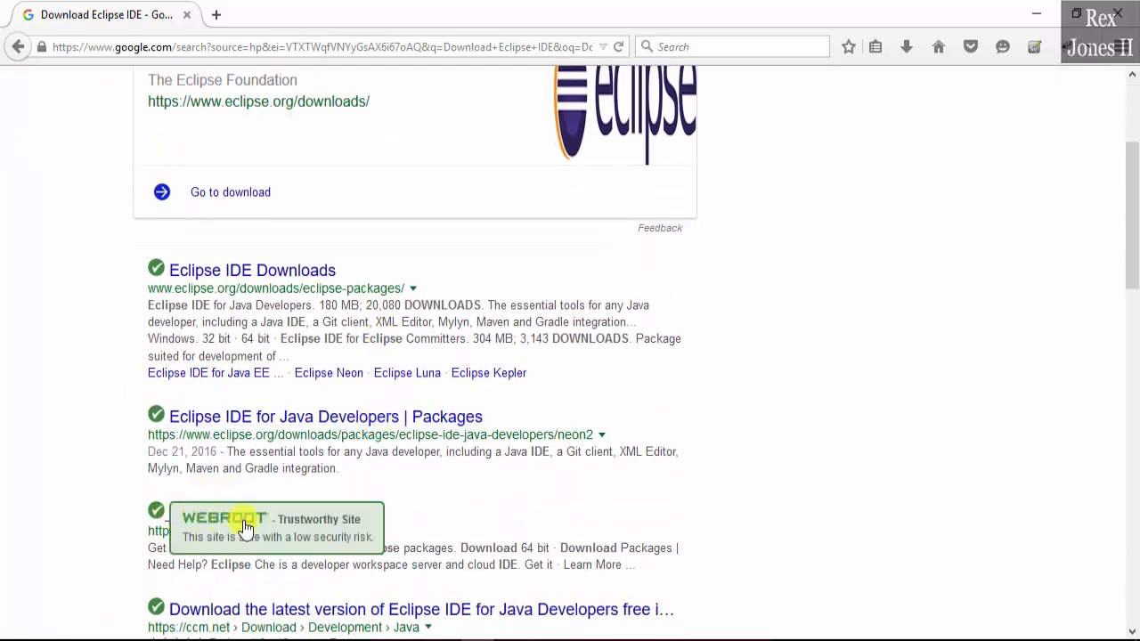
{"action": "left_click", "coordinate": [248, 517]}
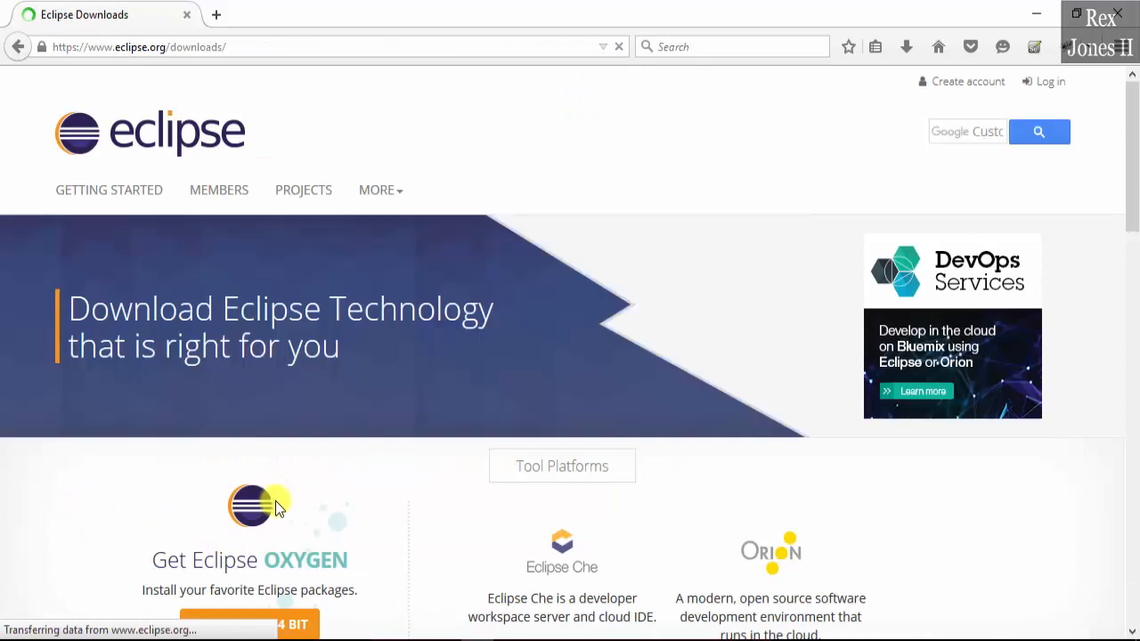
{"action": "scroll", "coordinate": [205, 499], "scroll_direction": "down", "scroll_amount": 3}
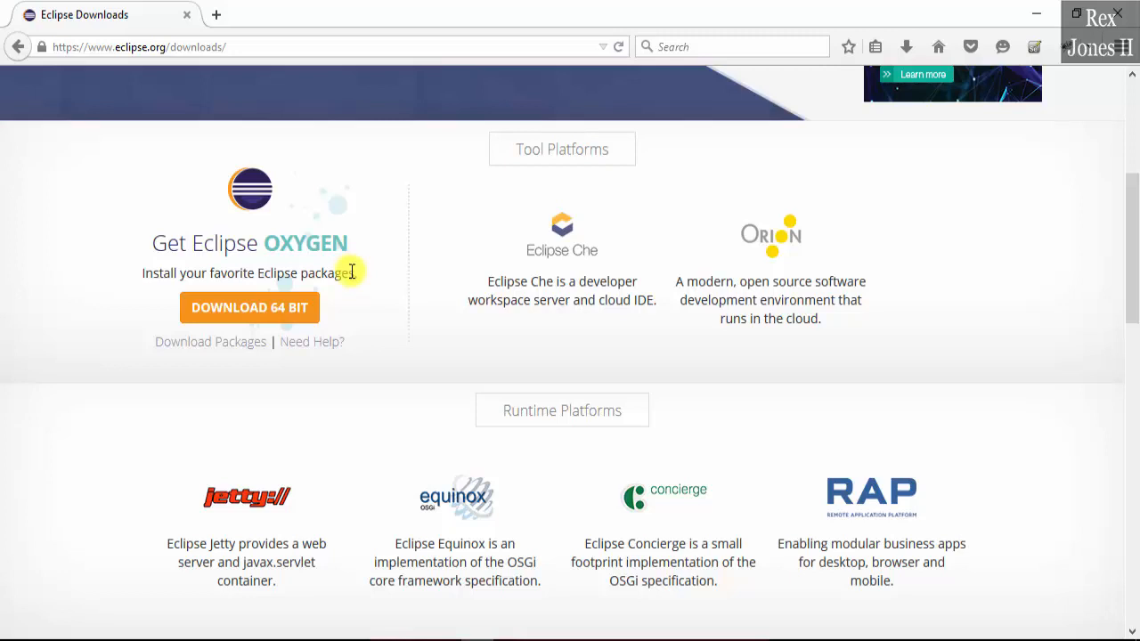
{"action": "left_click", "coordinate": [257, 311]}
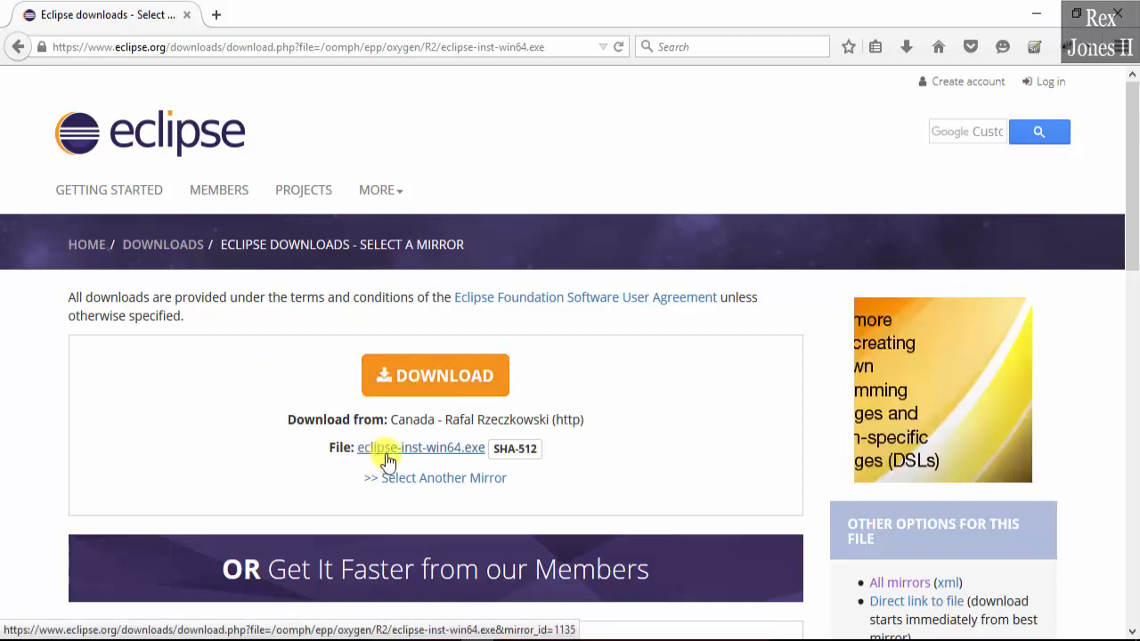
{"action": "left_click", "coordinate": [446, 450]}
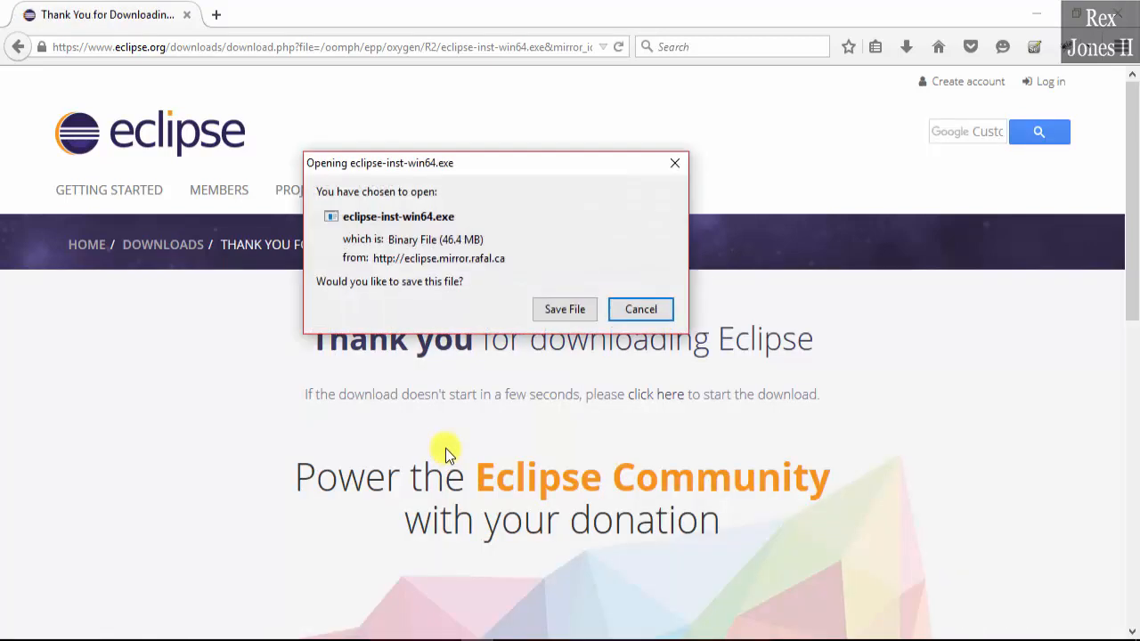
{"action": "left_click", "coordinate": [565, 310]}
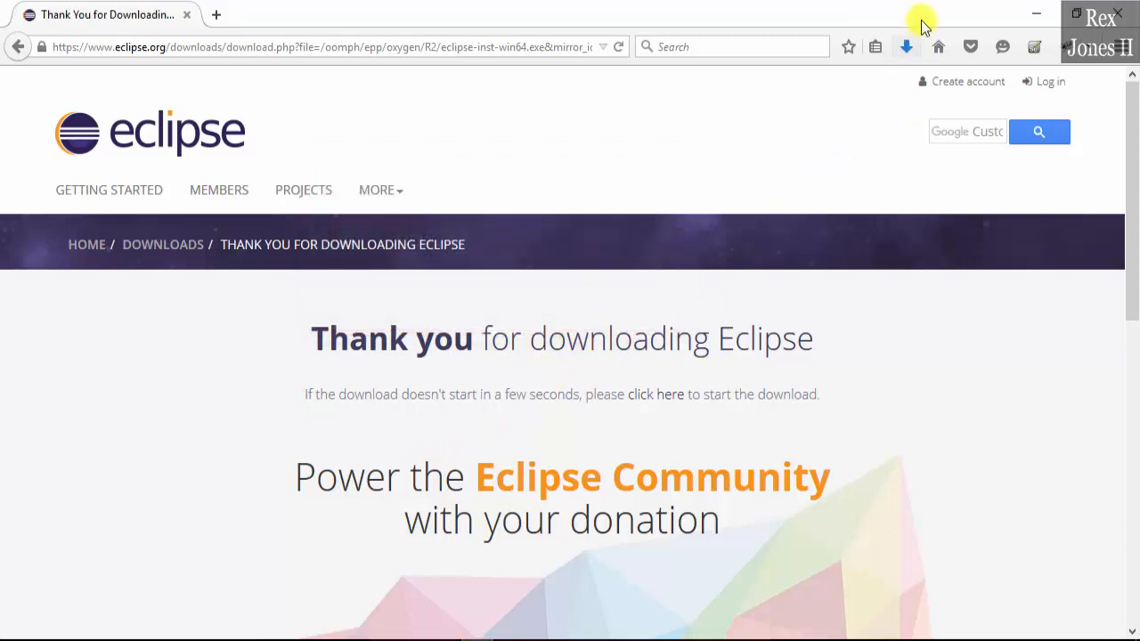
Show the finished download in its folder and open eclipse-inst-win64.exe.
{"action": "left_click", "coordinate": [908, 45]}
{"action": "left_click", "coordinate": [892, 111]}
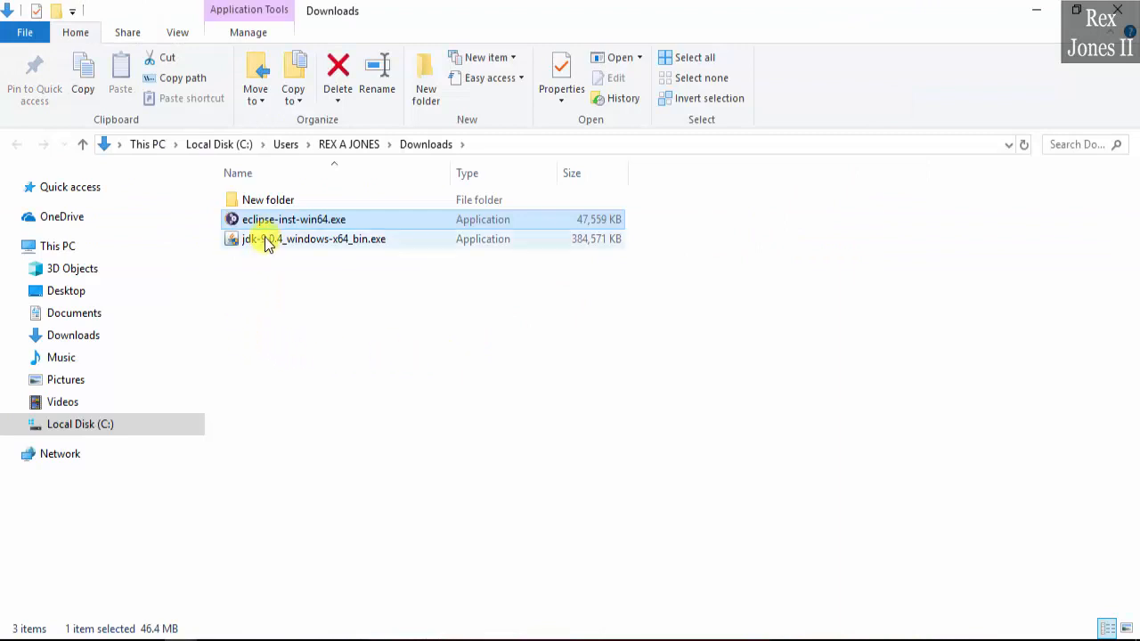
{"action": "right_click", "coordinate": [272, 221]}
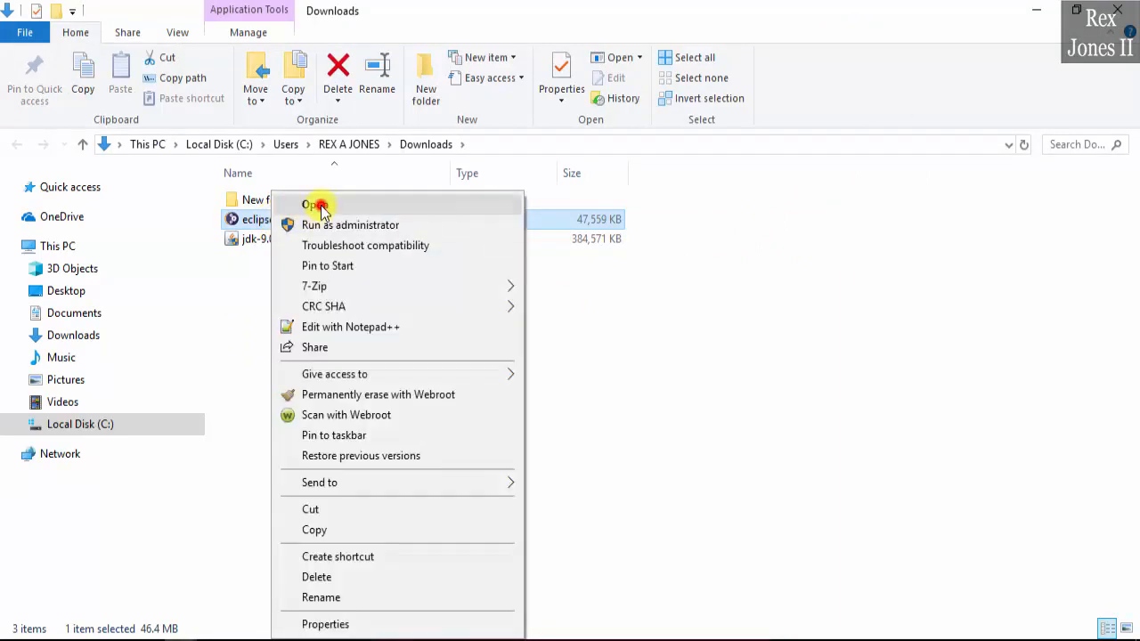
{"action": "left_click", "coordinate": [318, 203]}
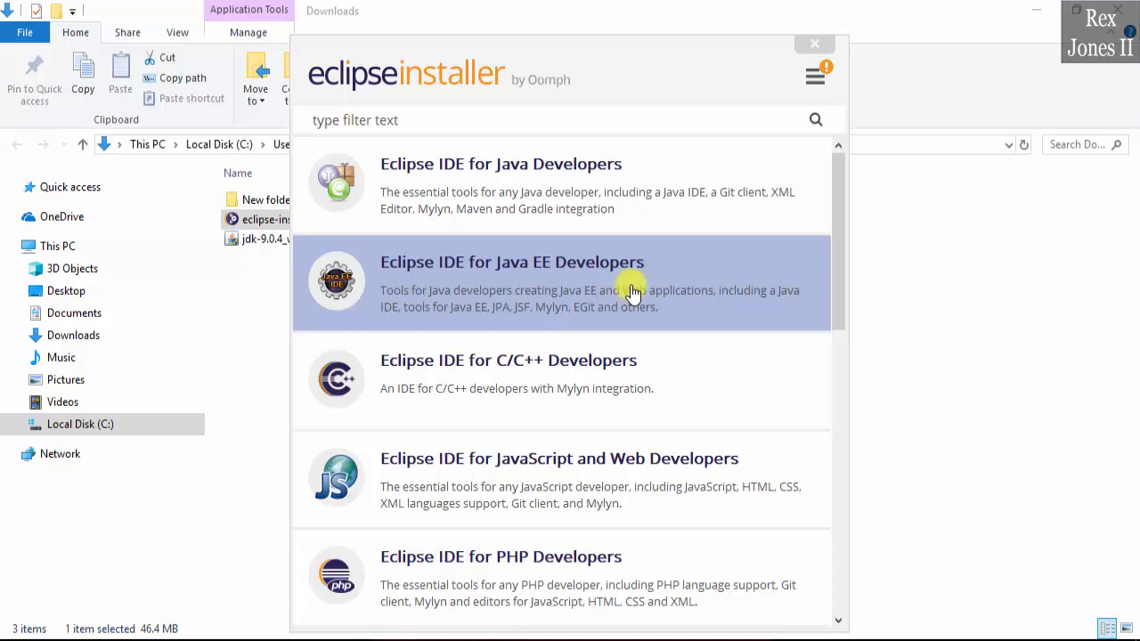
Install Eclipse IDE for Java EE Developers with the default installation folder and shortcut options, and launch it.
{"action": "left_click", "coordinate": [543, 281]}
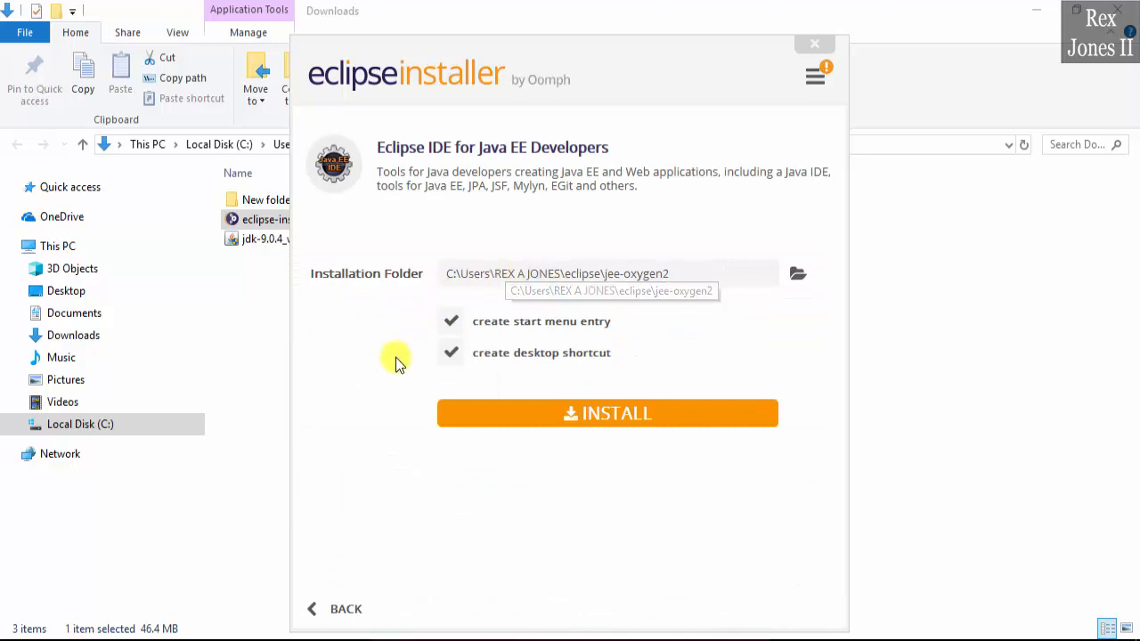
{"action": "left_click", "coordinate": [529, 415]}
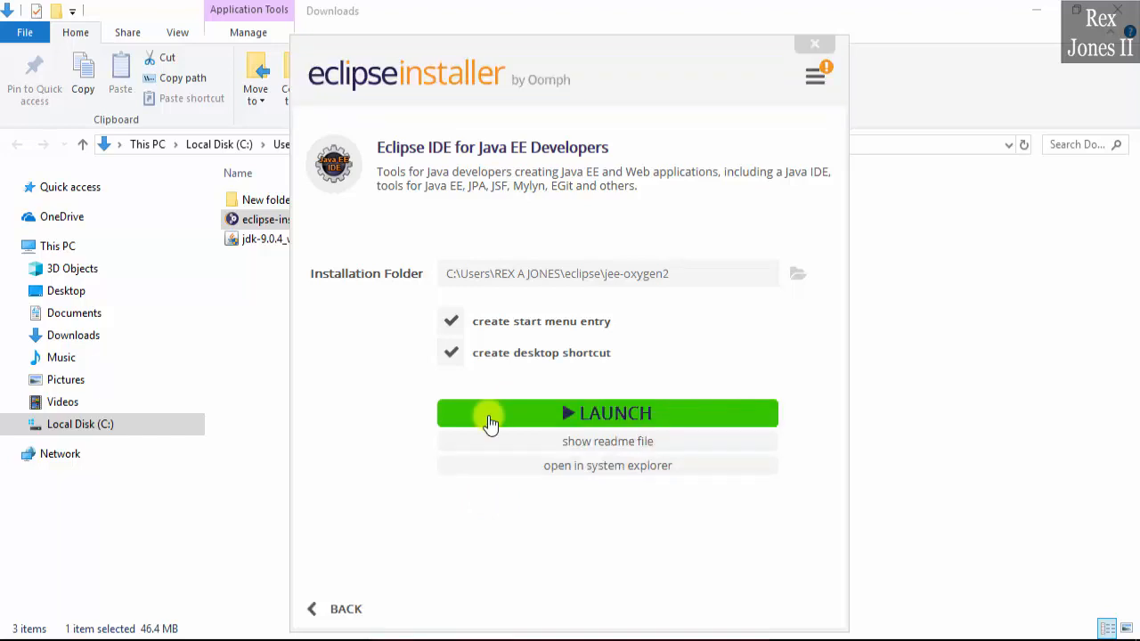
{"action": "left_click", "coordinate": [490, 420]}
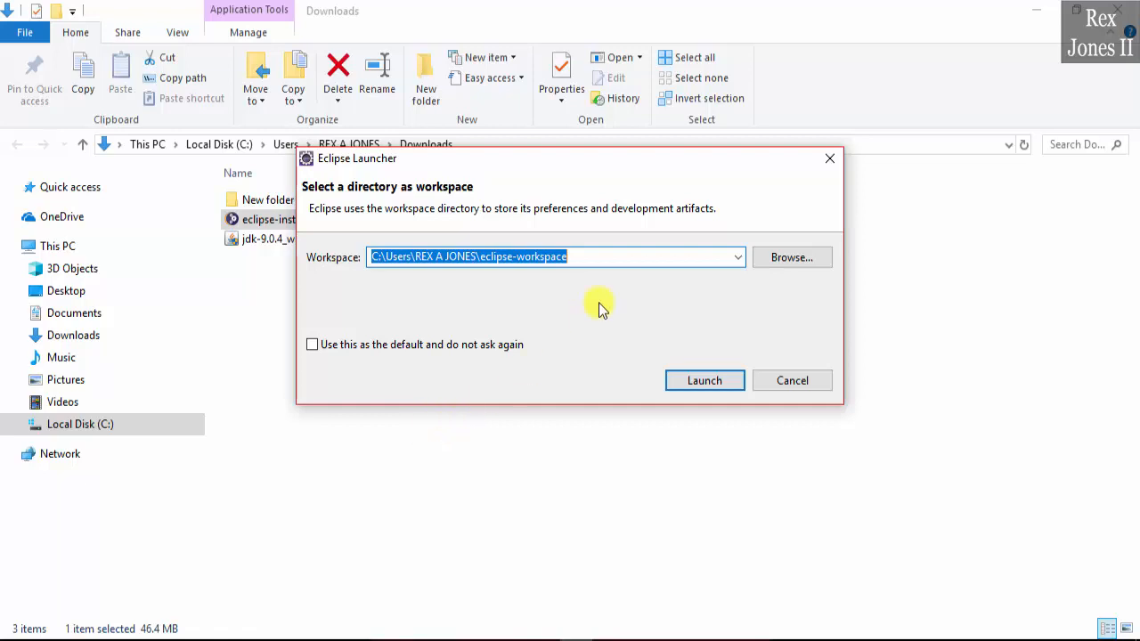
Replace the eclipse-workspace folder name in the workspace path with Social Media and launch Eclipse.
{"action": "left_click", "coordinate": [613, 254]}
{"action": "key", "text": "shift+Left"}
{"action": "key", "text": "shift+Left"}
{"action": "key", "text": "shift+Left"}
{"action": "key", "text": "shift+Left"}
{"action": "key", "text": "shift+Left"}
{"action": "key", "text": "shift+Left"}
{"action": "key", "text": "shift+Left"}
{"action": "key", "text": "shift+Left"}
{"action": "key", "text": "shift+Left"}
{"action": "key", "text": "shift+Left"}
{"action": "key", "text": "shift+Left"}
{"action": "key", "text": "shift+Left"}
{"action": "key", "text": "shift+Left"}
{"action": "key", "text": "shift+Left"}
{"action": "key", "text": "shift+Left"}
{"action": "key", "text": "shift+Left"}
{"action": "key", "text": "shift+Left"}
{"action": "key", "text": "shift+Left"}
{"action": "key", "text": "shift+Left"}
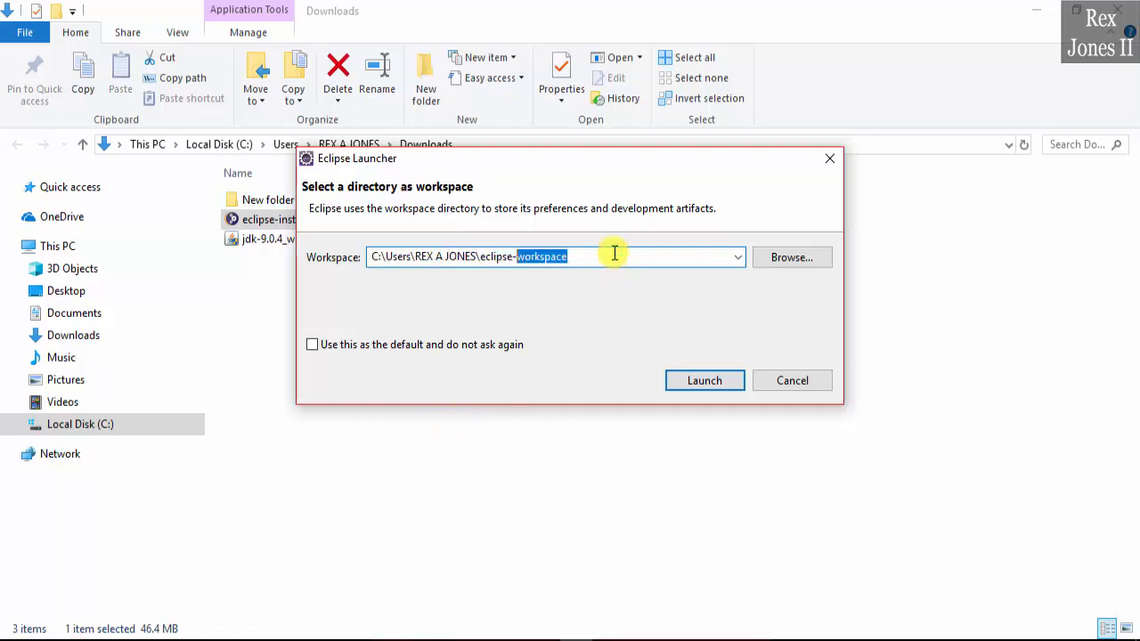
{"action": "key", "text": "shift+Right"}
{"action": "key", "text": "shift+Right"}
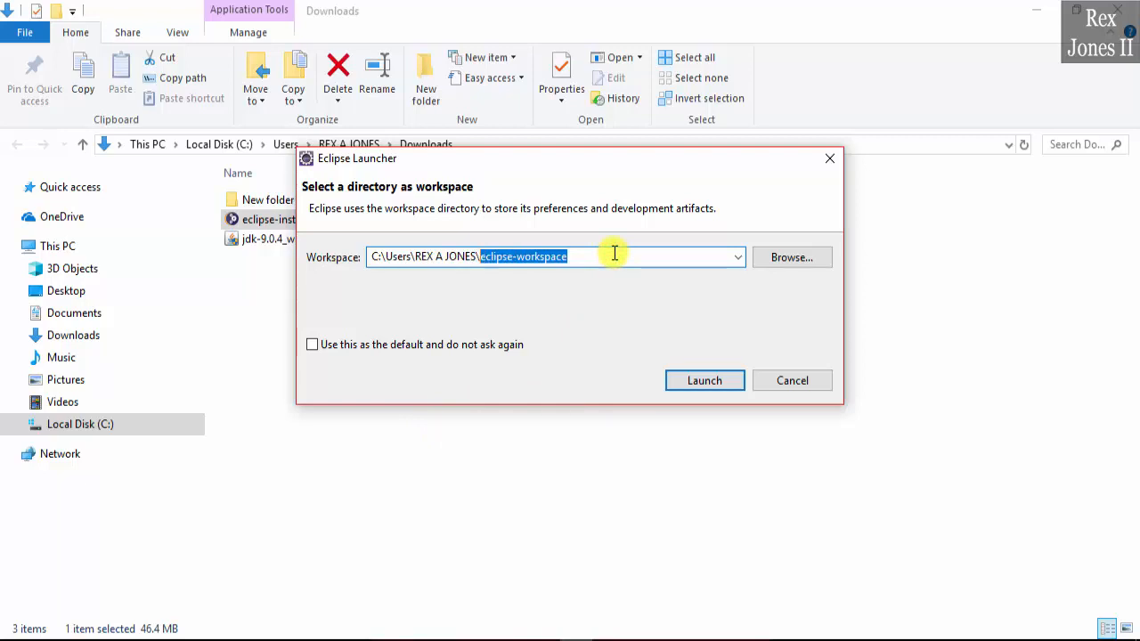
{"action": "type", "text": "Social MEdi"}
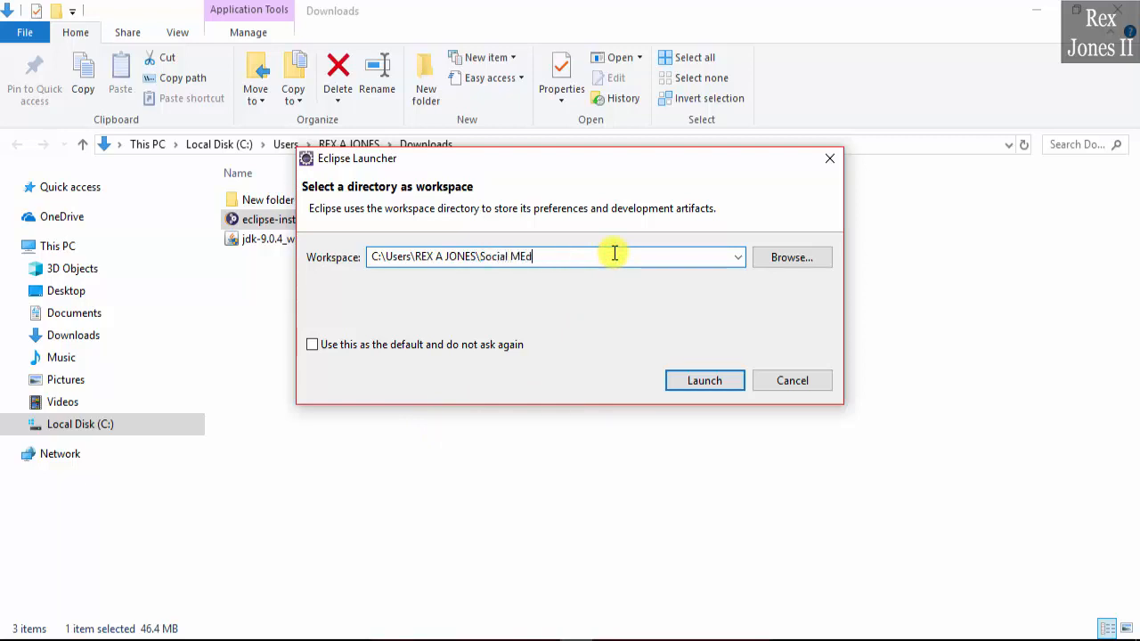
{"action": "key", "text": "BackSpace"}
{"action": "key", "text": "BackSpace"}
{"action": "key", "text": "BackSpace"}
{"action": "type", "text": "edia"}
{"action": "left_click", "coordinate": [705, 381]}
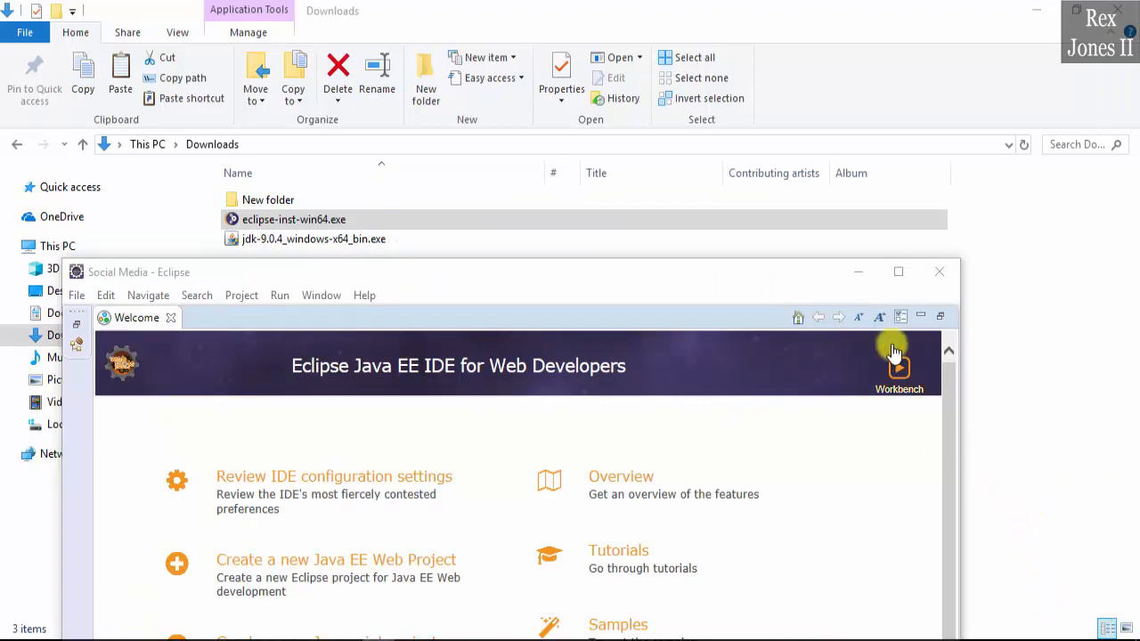
Maximize the Eclipse window and move the Welcome page out of the way to reveal the workbench.
{"action": "left_click", "coordinate": [897, 273]}
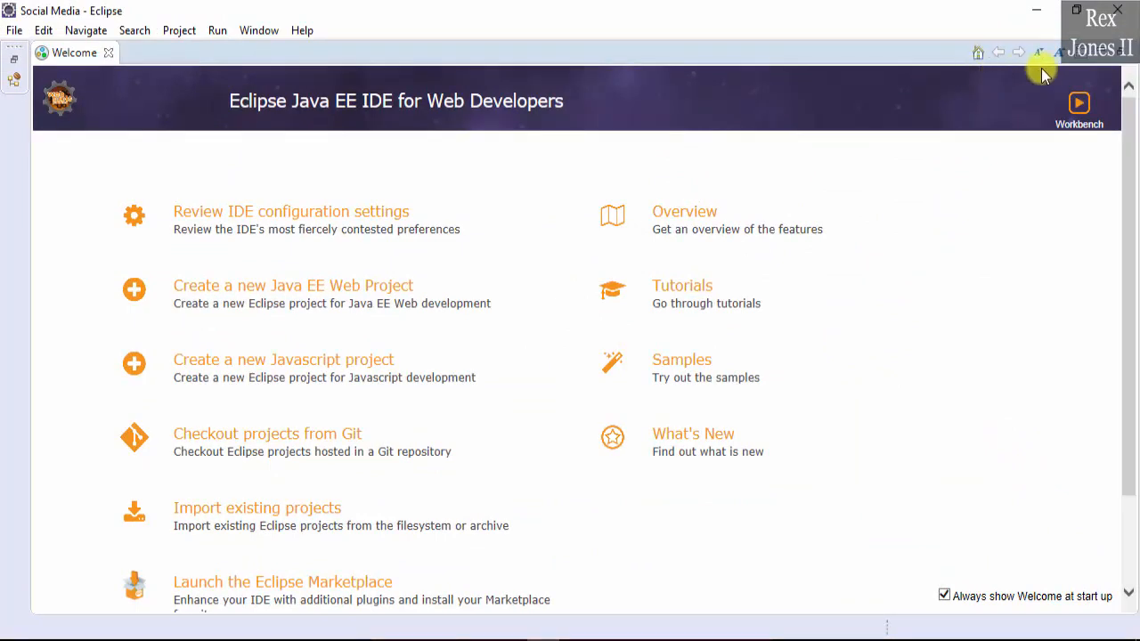
{"action": "left_click", "coordinate": [1099, 51]}
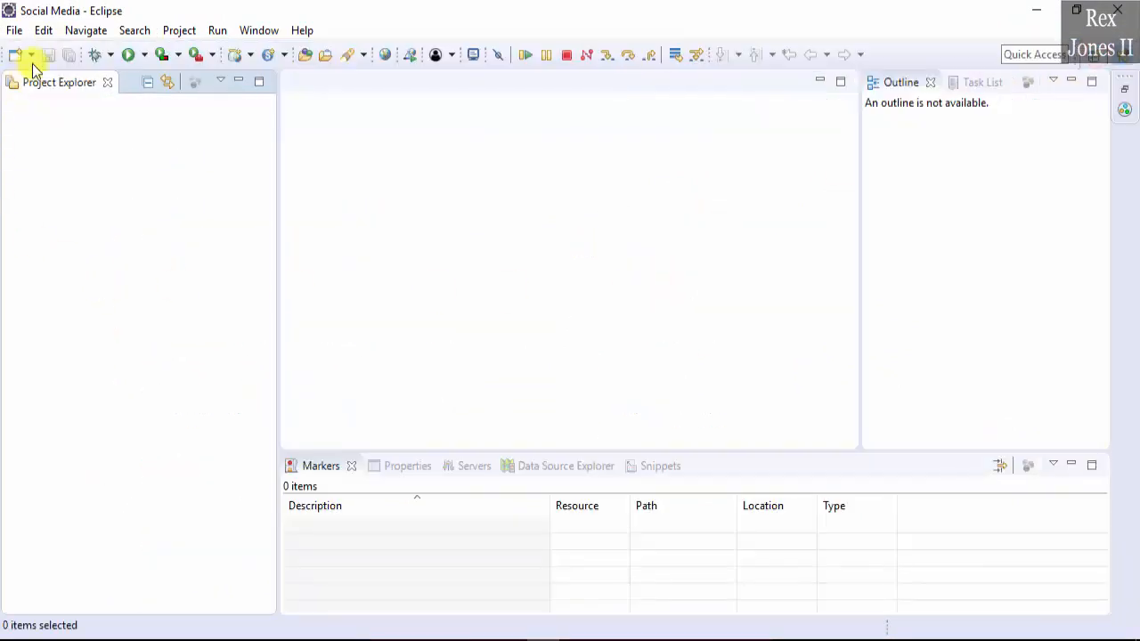
Start a new Java Project from the full list of creation wizards.
{"action": "left_click", "coordinate": [15, 31]}
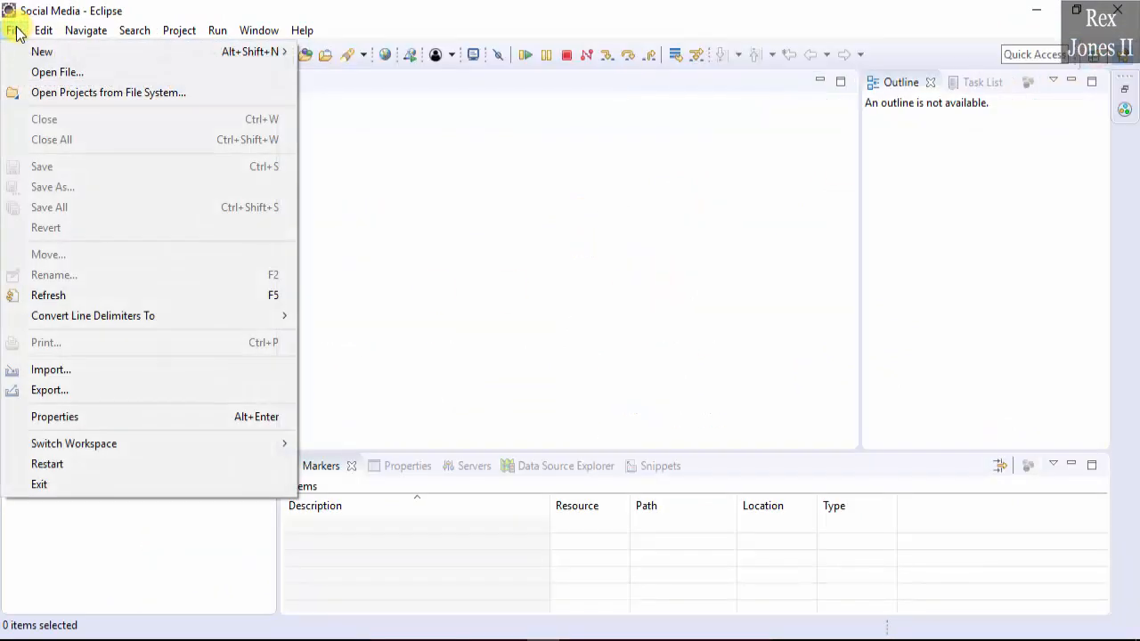
{"action": "mouse_move", "coordinate": [12, 52]}
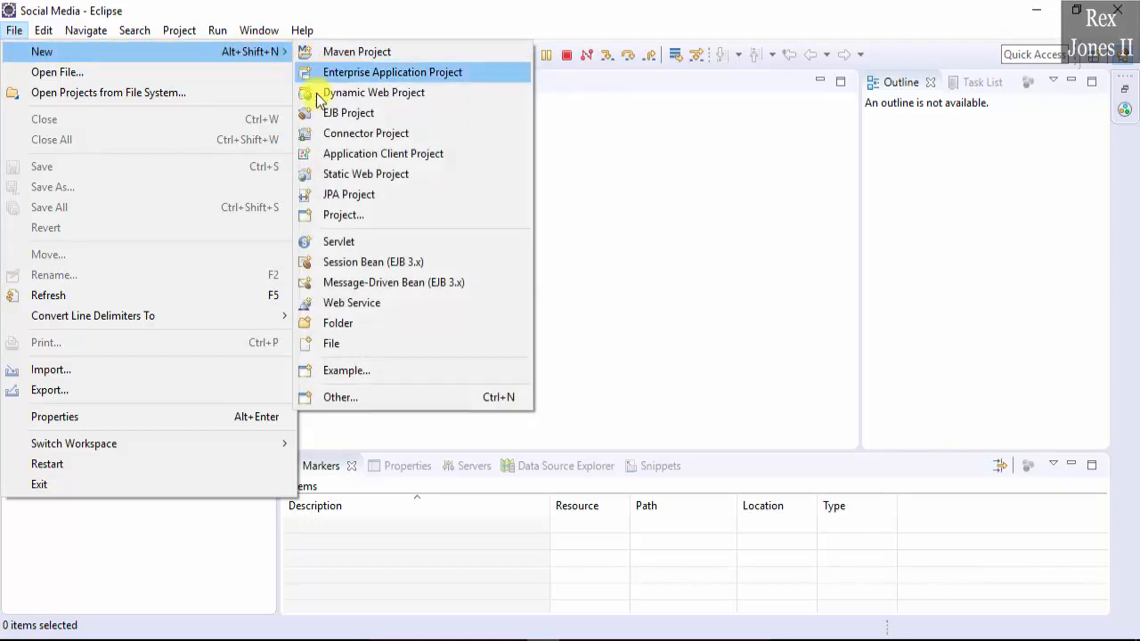
{"action": "left_click", "coordinate": [335, 399]}
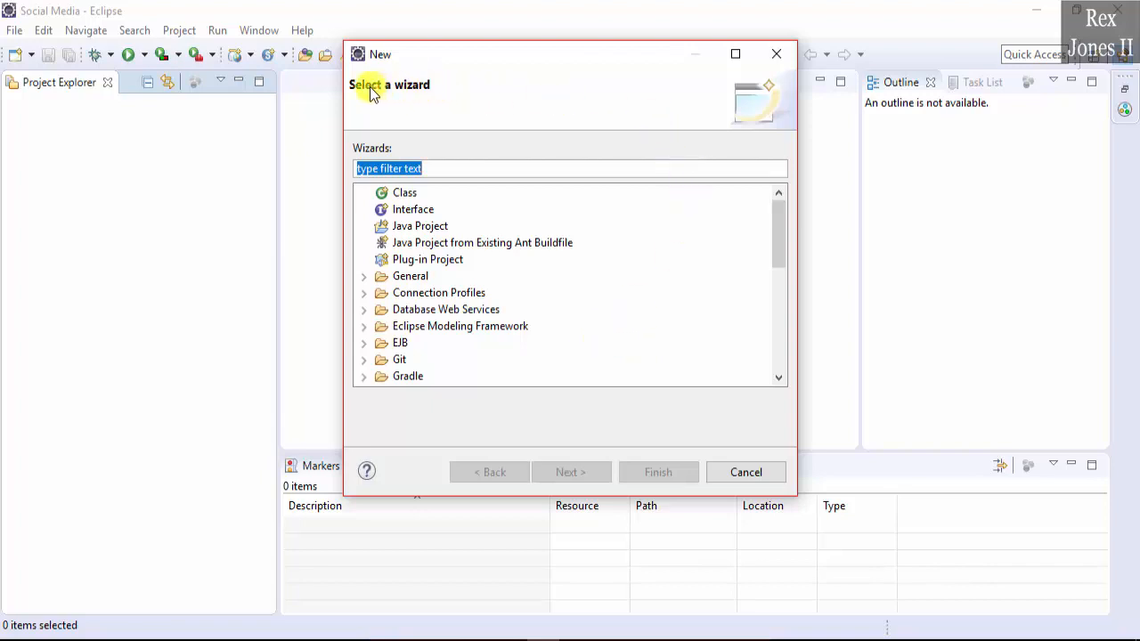
{"action": "left_click", "coordinate": [393, 170]}
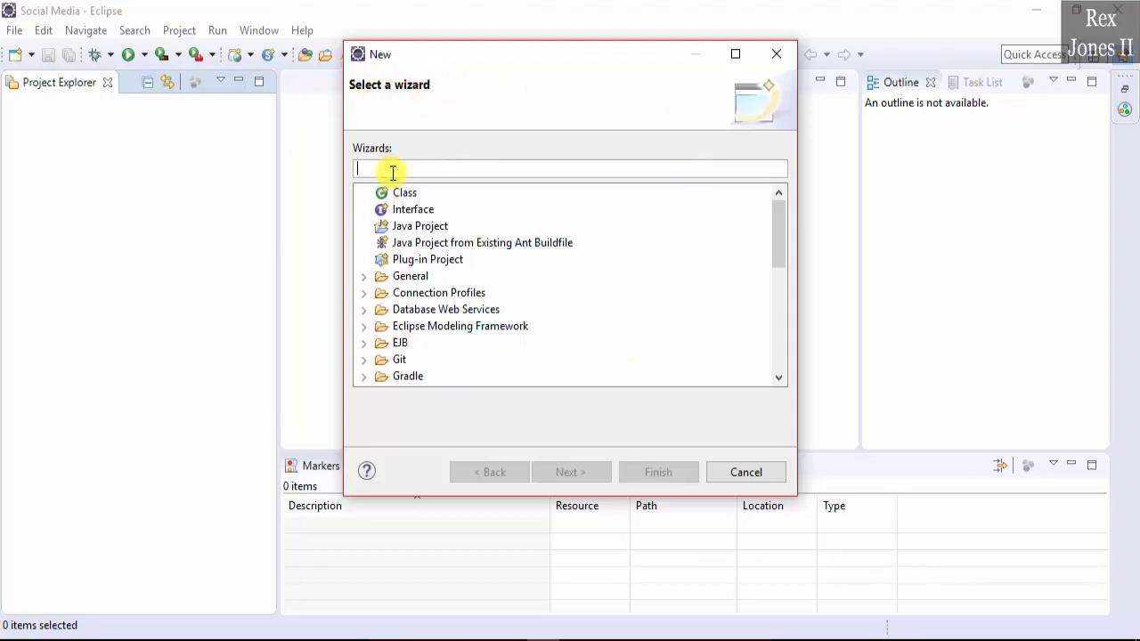
{"action": "left_click", "coordinate": [418, 225]}
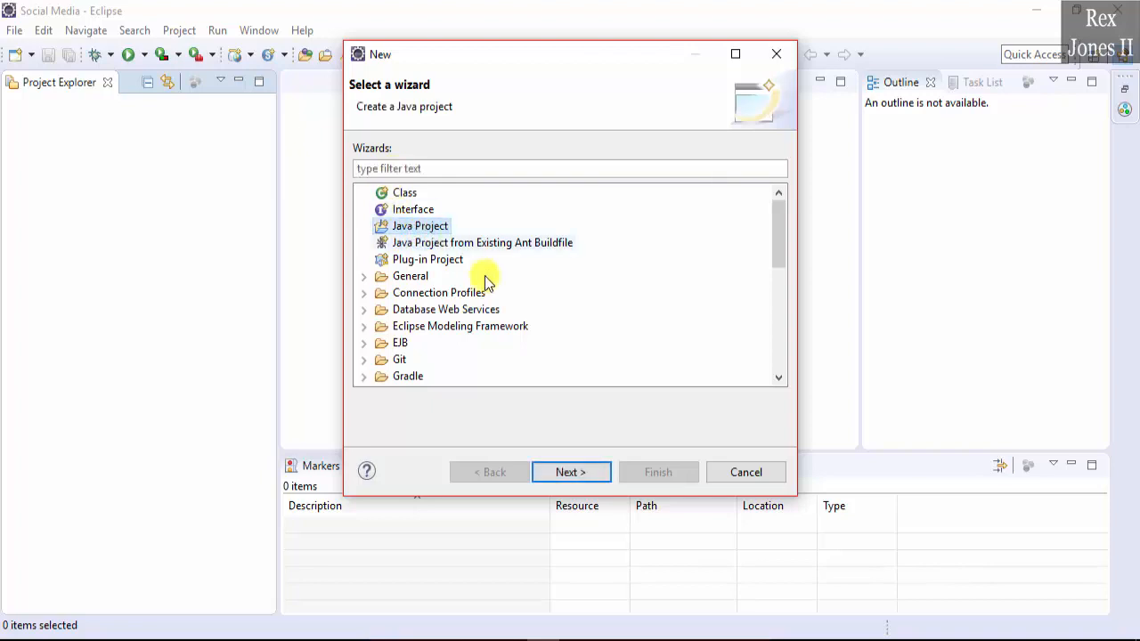
{"action": "left_click", "coordinate": [572, 476]}
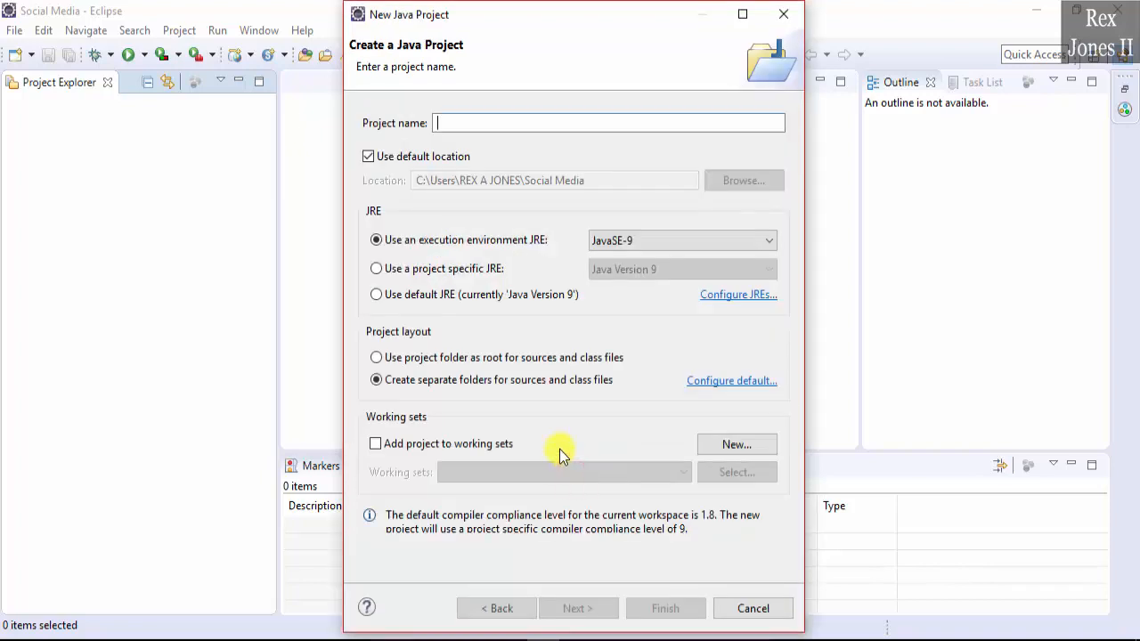
Create the Java project with the name Online Training - Teaching and default settings, and open the Java perspective.
{"action": "left_click", "coordinate": [496, 126]}
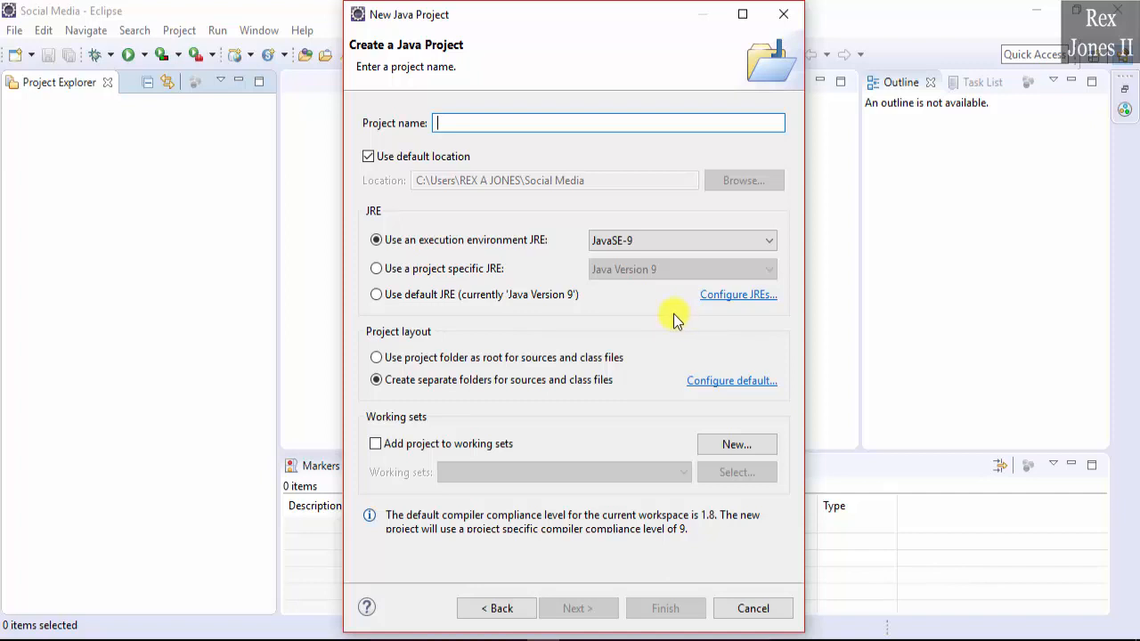
{"action": "left_click", "coordinate": [464, 125]}
{"action": "type", "text": "Online Training - t"}
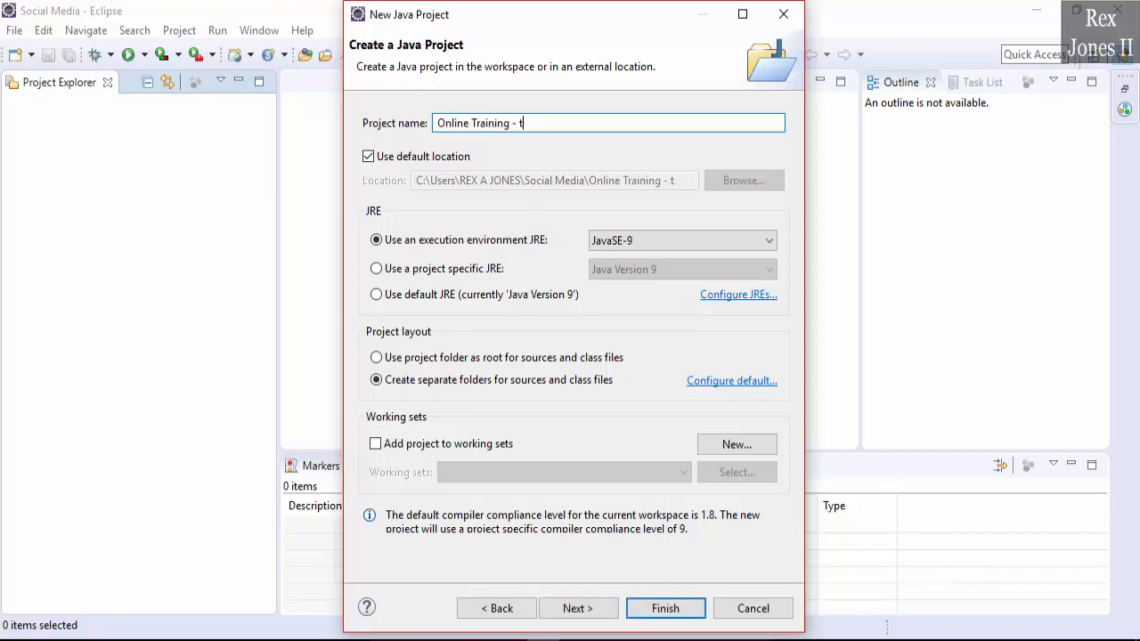
{"action": "key", "text": "BackSpace"}
{"action": "type", "text": "TEac"}
{"action": "key", "text": "BackSpace"}
{"action": "type", "text": "eaching"}
{"action": "left_click", "coordinate": [655, 611]}
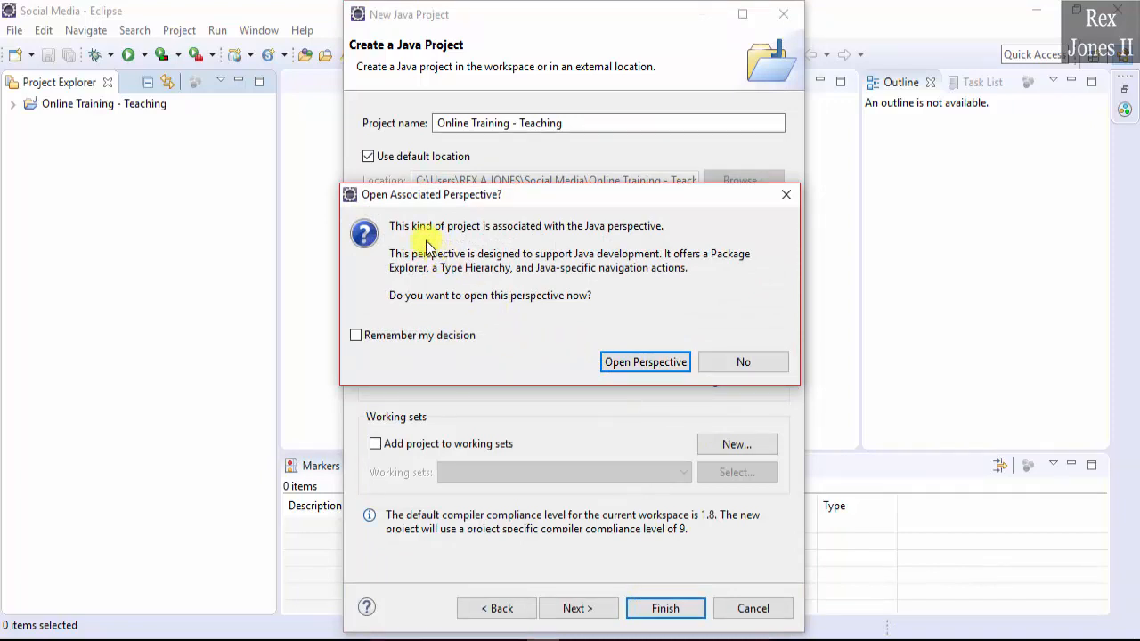
{"action": "left_click", "coordinate": [649, 364]}
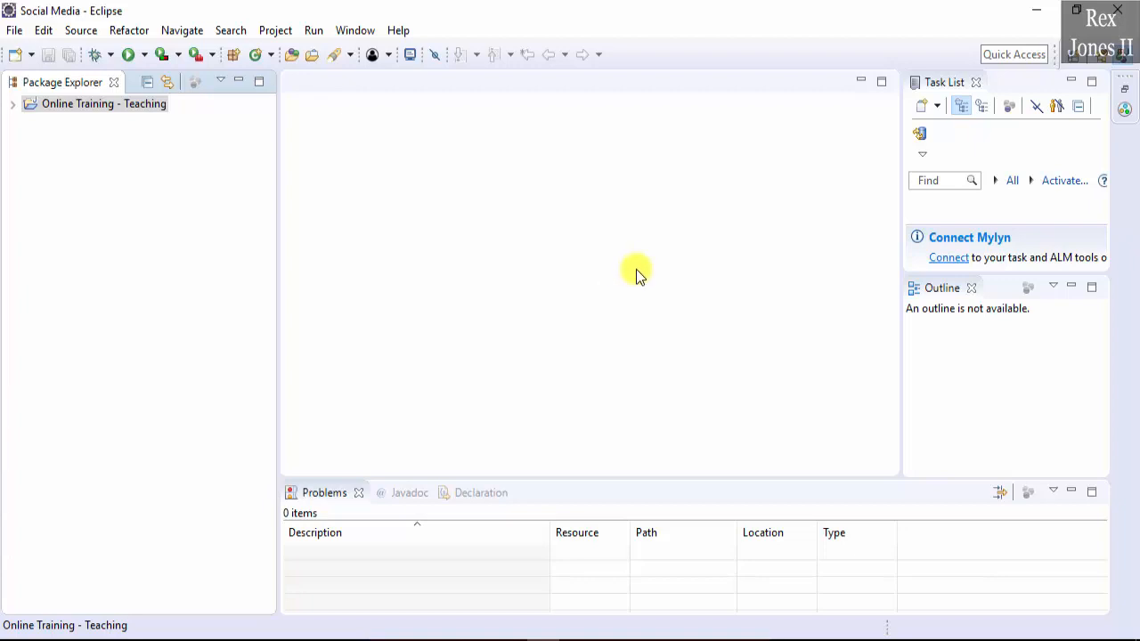
{"action": "left_click", "coordinate": [356, 35]}
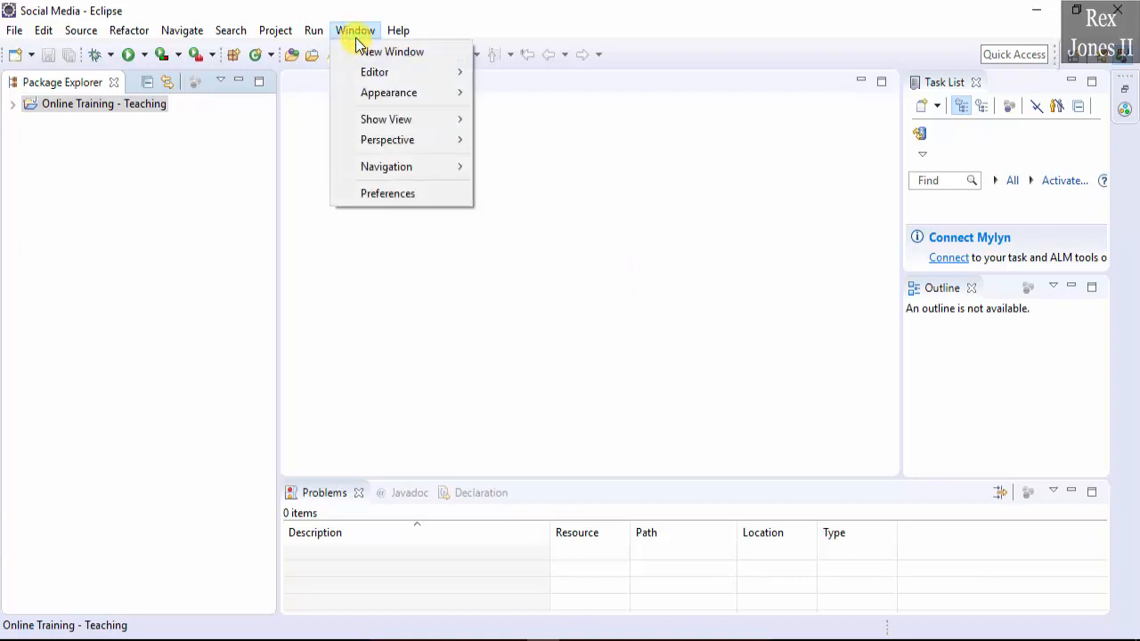
{"action": "mouse_move", "coordinate": [384, 118]}
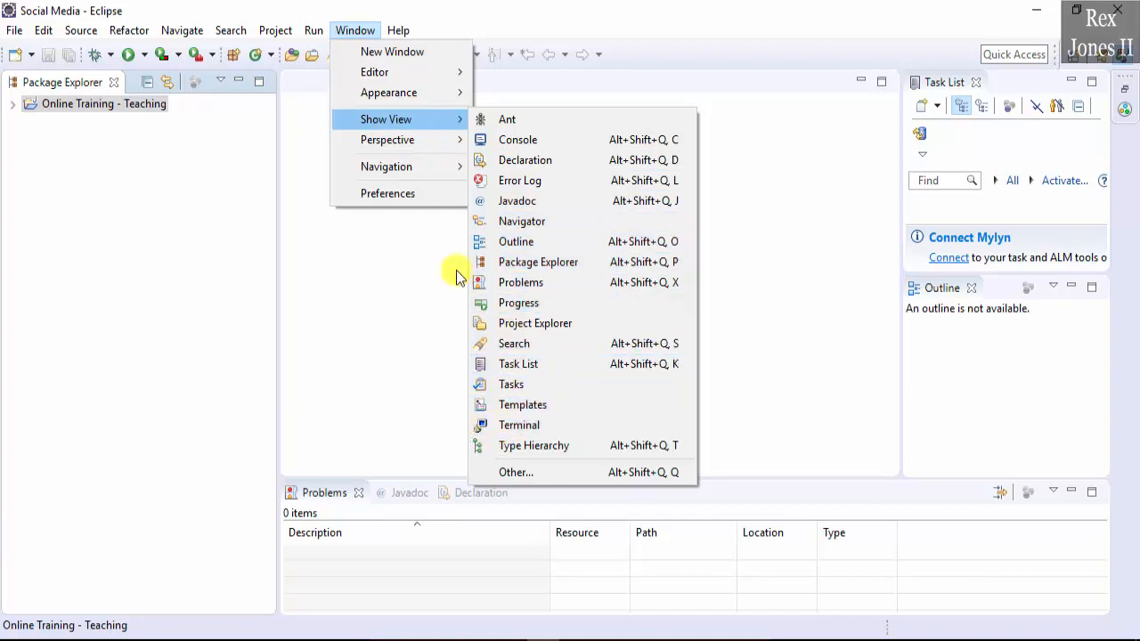
{"action": "left_click", "coordinate": [390, 267]}
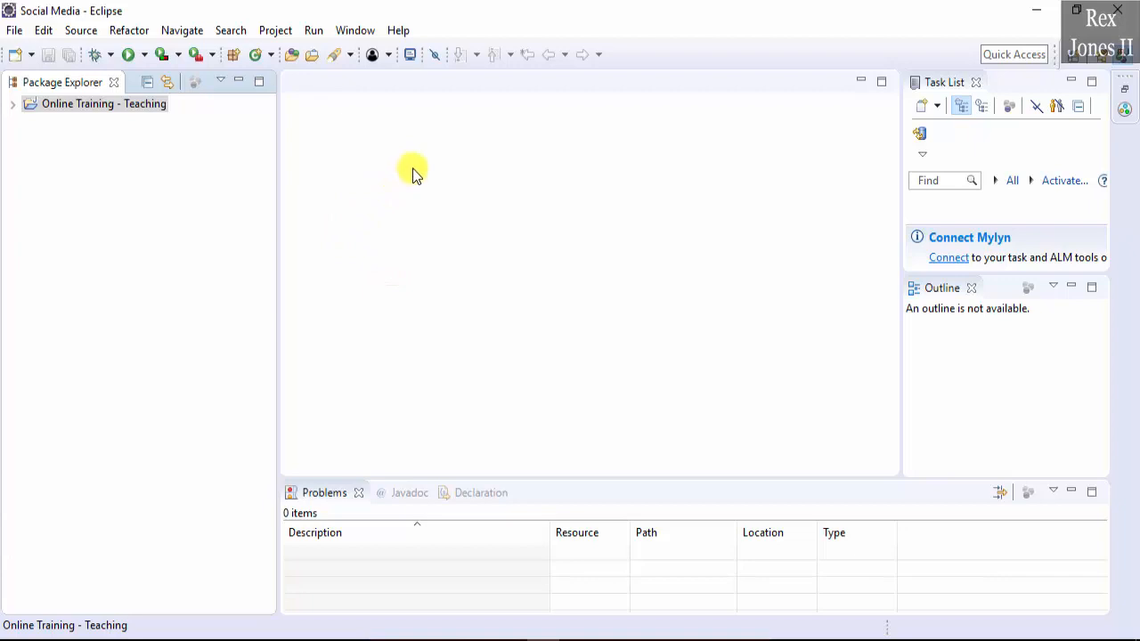
Minimize the Task List, Outline and Problems views to enlarge the editor area.
{"action": "left_click", "coordinate": [1069, 82]}
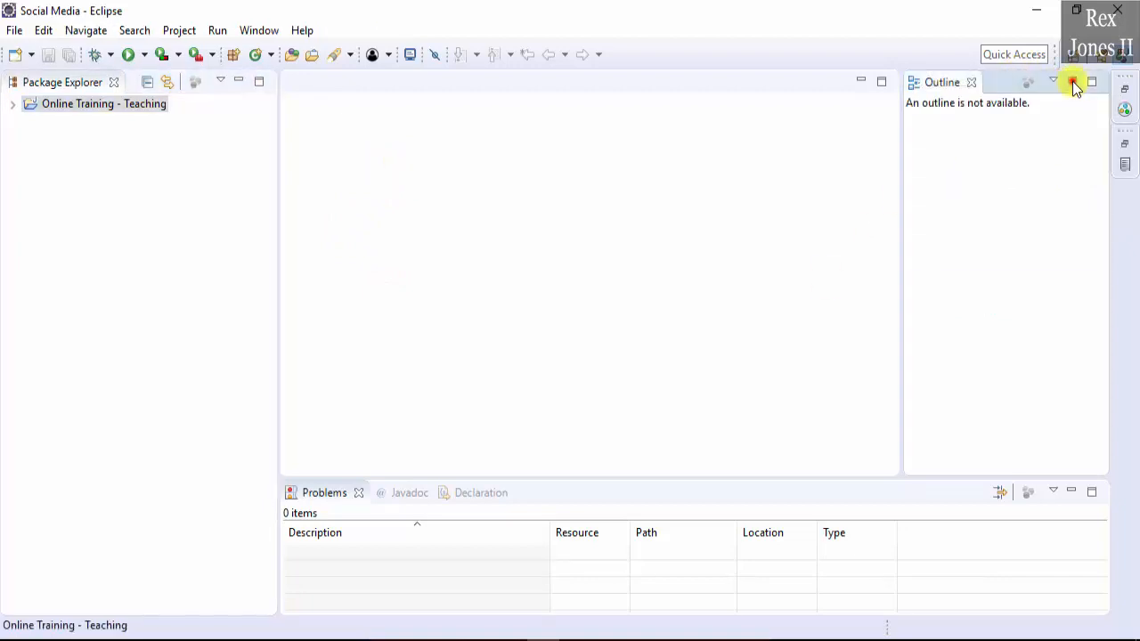
{"action": "left_click", "coordinate": [1072, 82]}
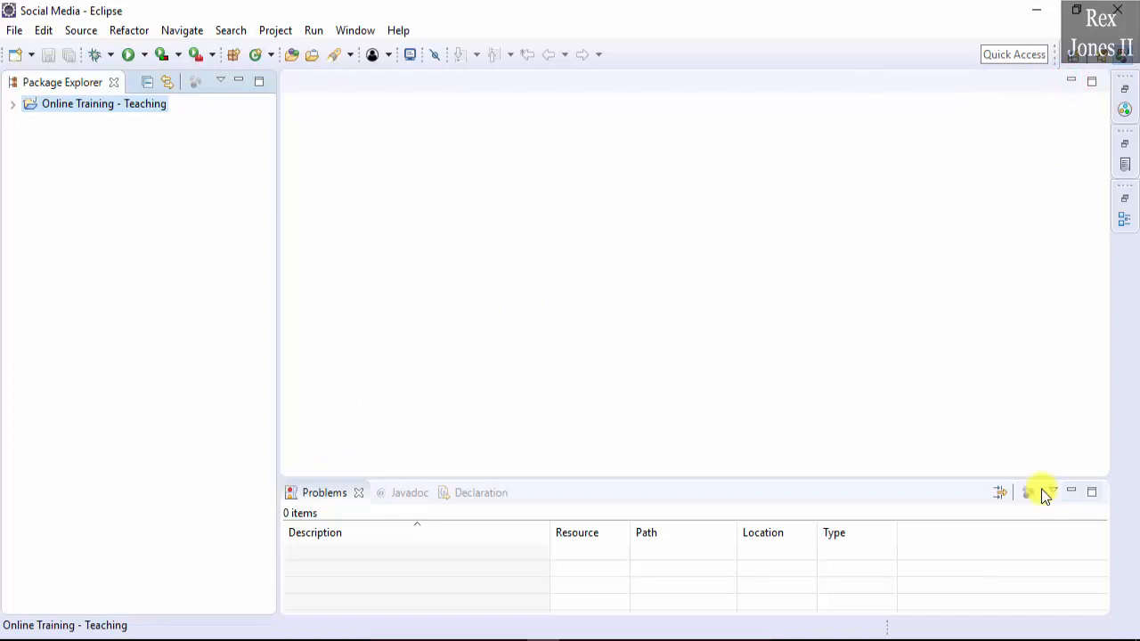
{"action": "left_click", "coordinate": [1072, 491]}
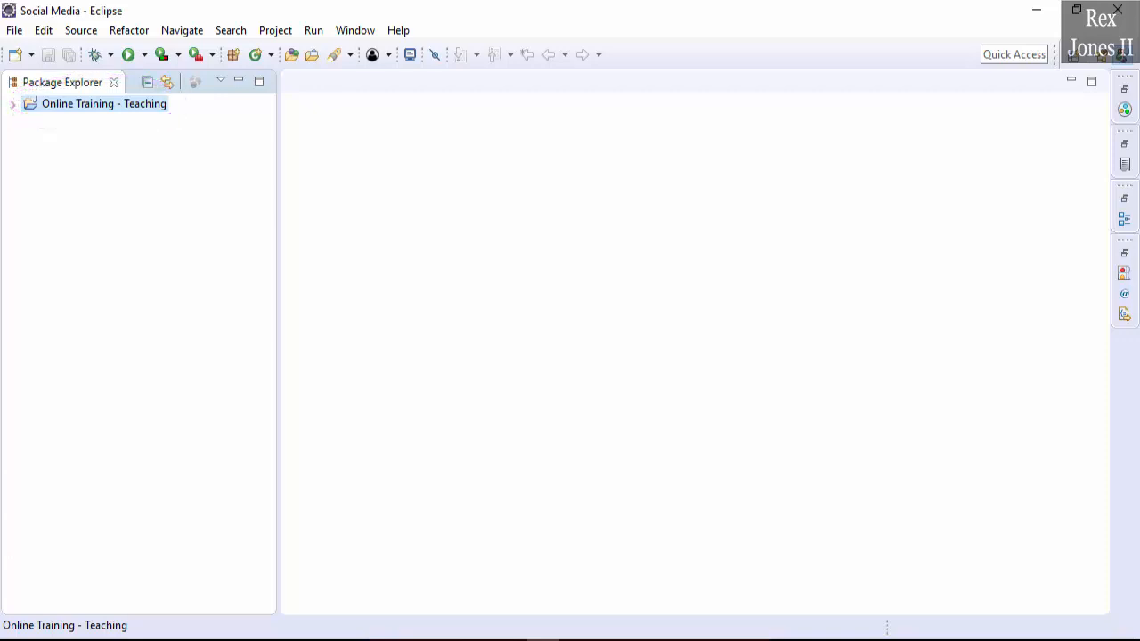
Expand the Online Training - Teaching project, examine the JRE System Library's contents in a widened Package Explorer, and select the src folder.
{"action": "left_click", "coordinate": [12, 104]}
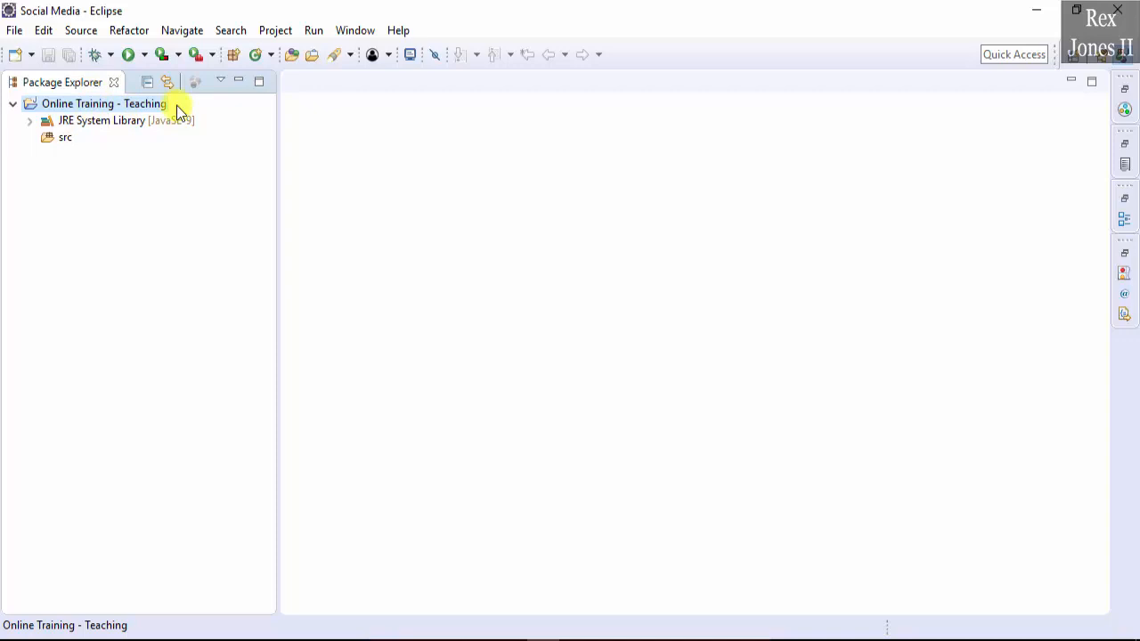
{"action": "left_click", "coordinate": [135, 120]}
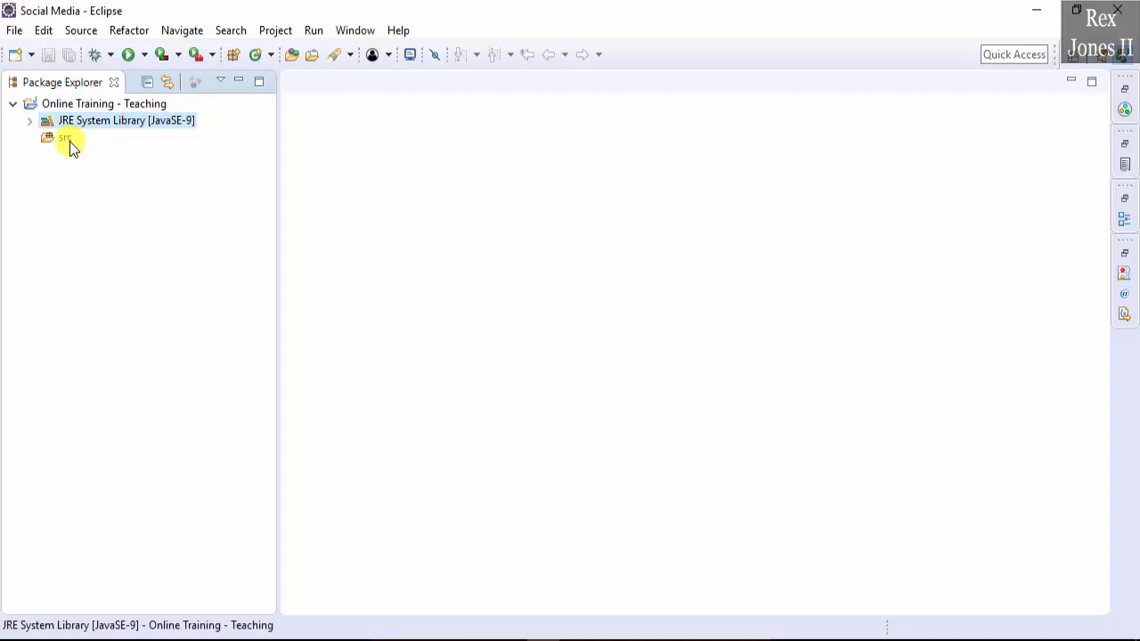
{"action": "left_click", "coordinate": [31, 121]}
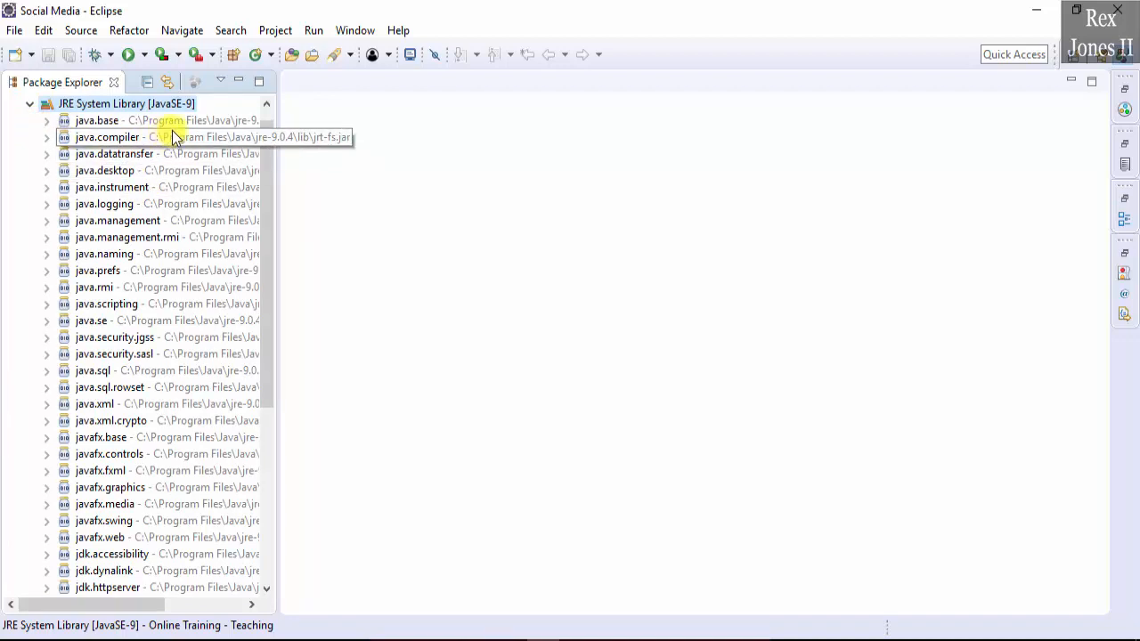
{"action": "left_click_drag", "start_coordinate": [278, 179], "coordinate": [481, 179]}
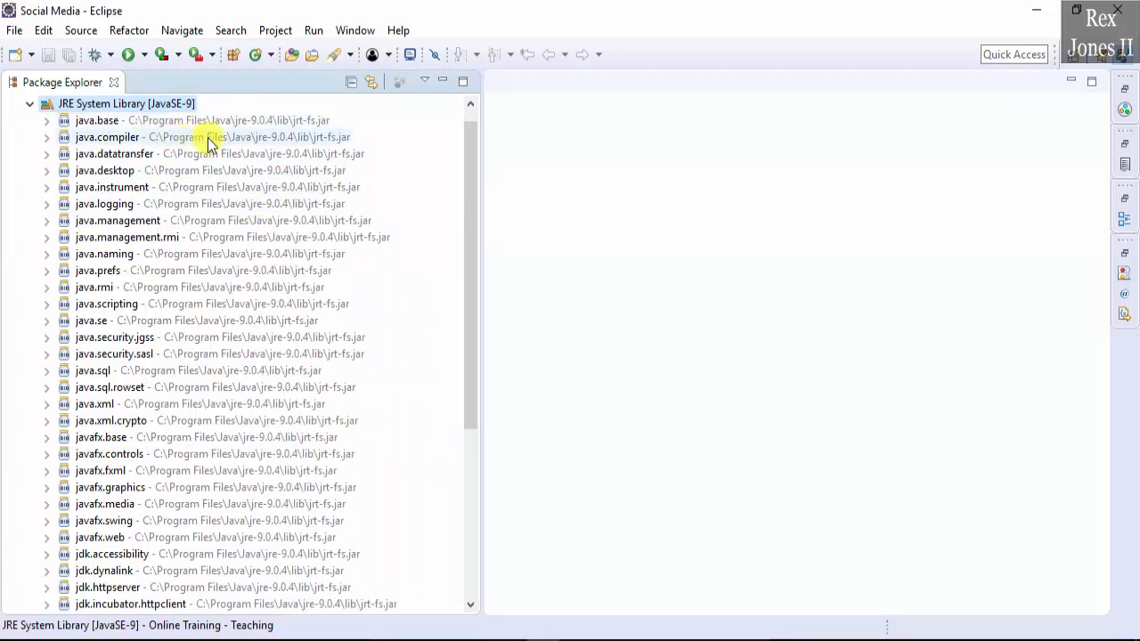
{"action": "left_click", "coordinate": [30, 103]}
{"action": "left_click", "coordinate": [65, 138]}
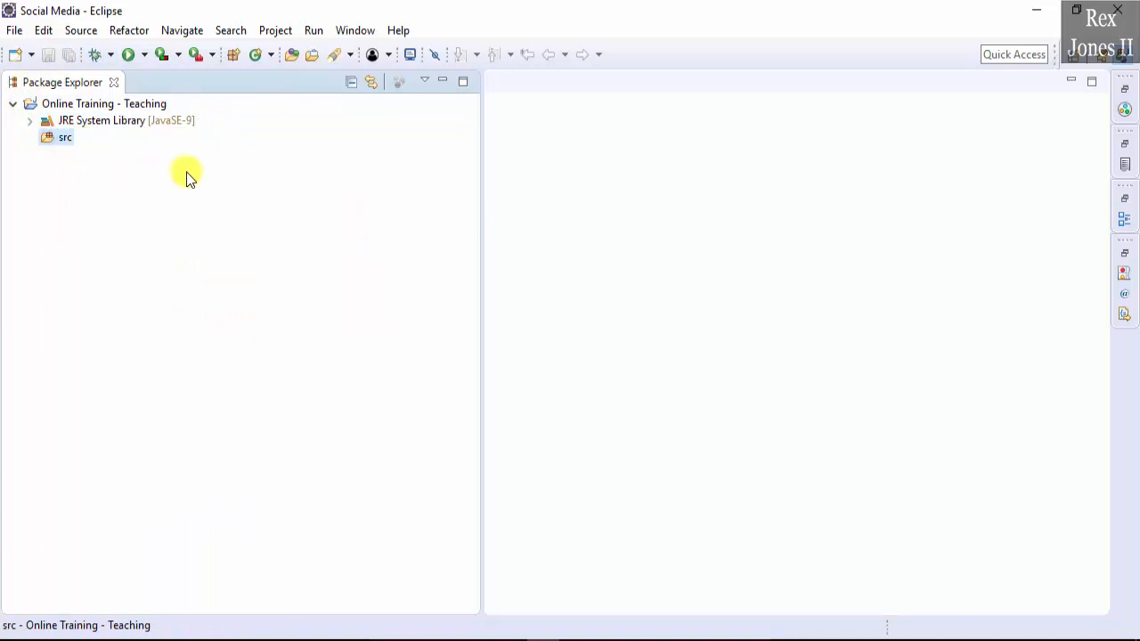